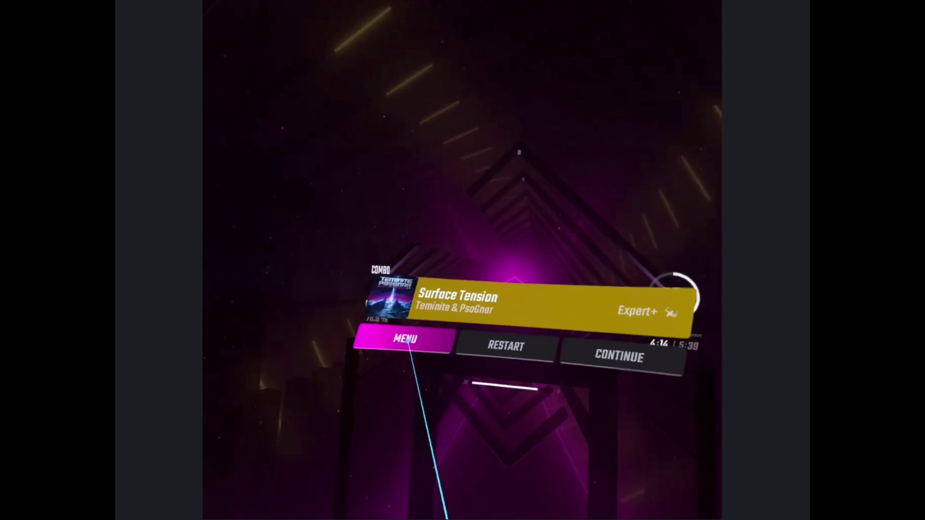
{"action": "left_click", "coordinate": [405, 340]}
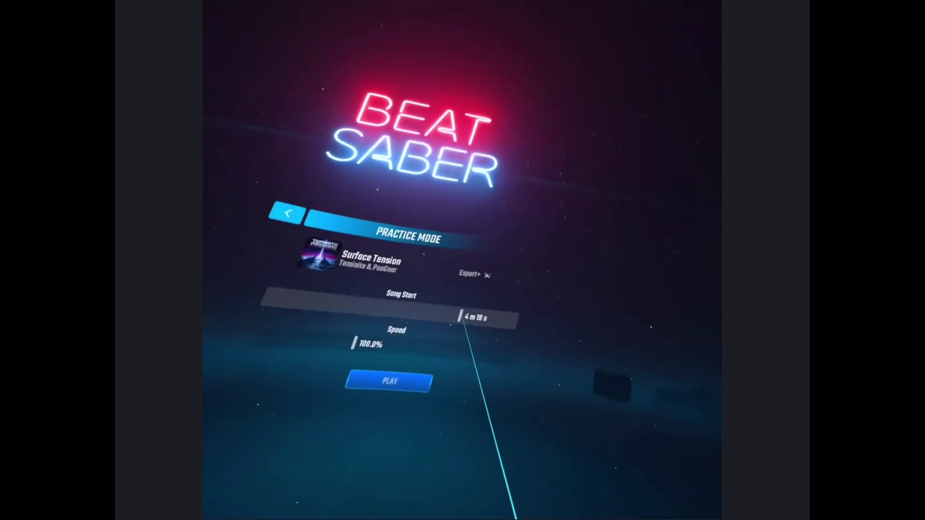